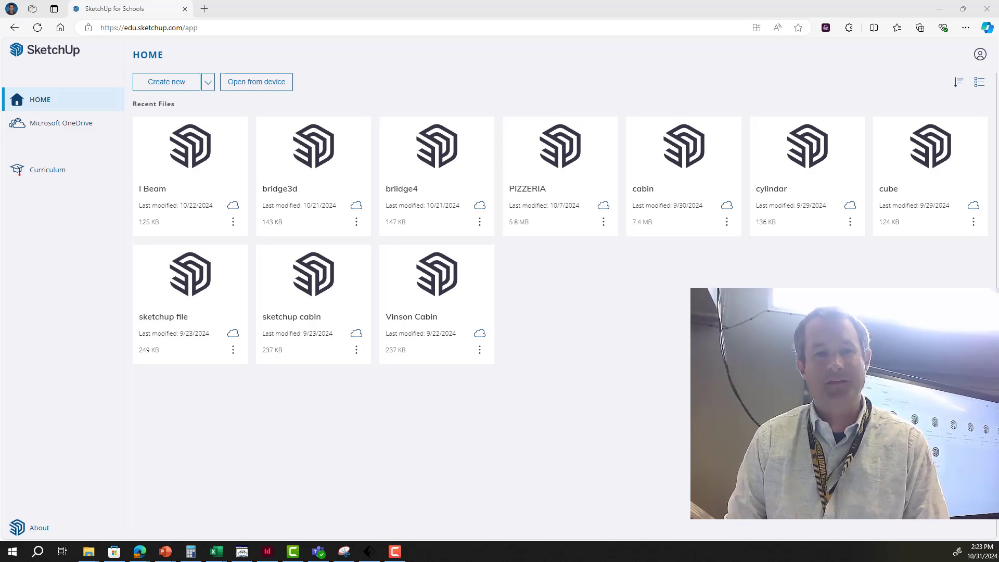
- Back in SketchUp, start a new model from the Decimal - Meters template
key("alt+Tab")
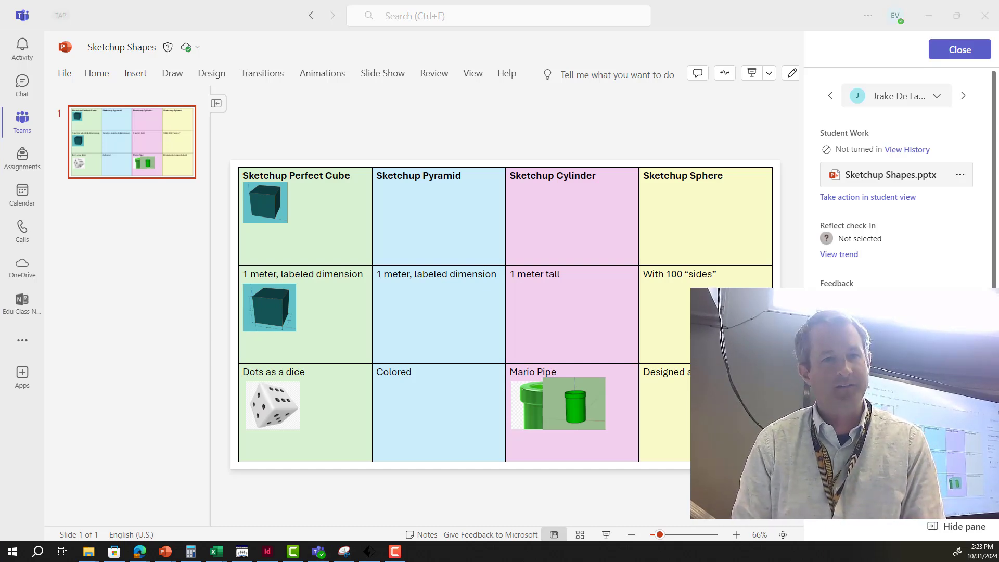
key("alt+Tab")
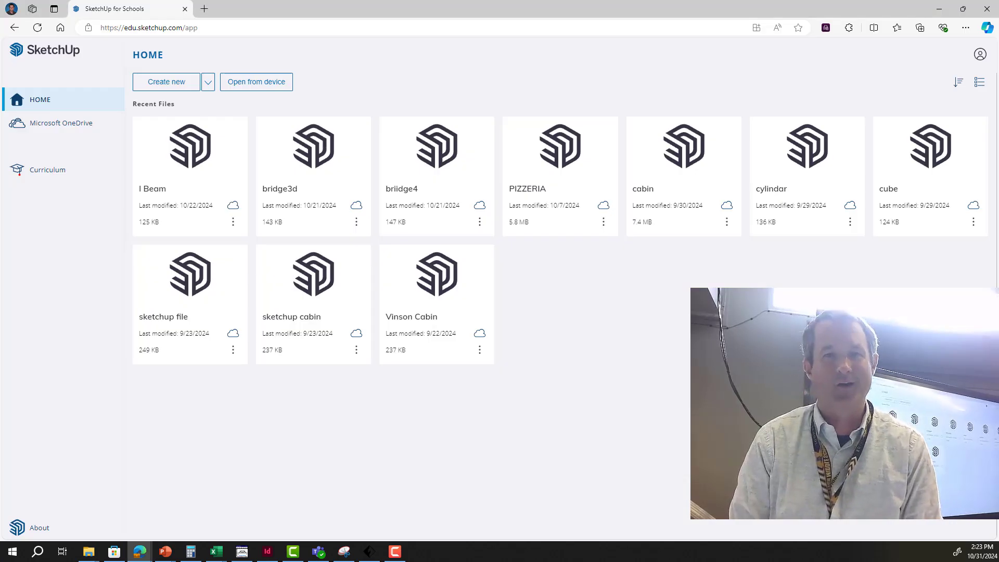
left_click(208, 84)
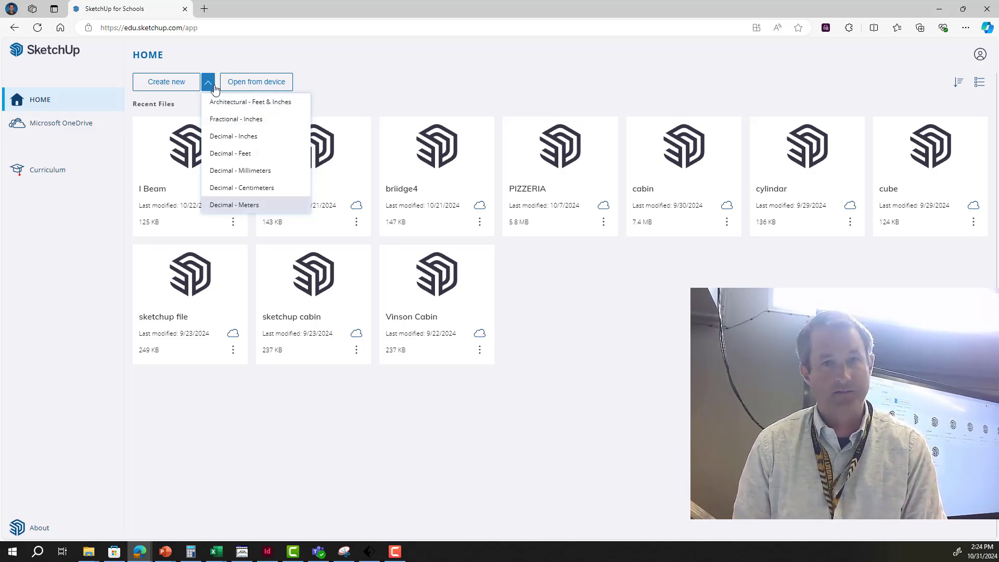
- Delete the default person figure, leaving only the ground plane and axes
left_click(252, 208)
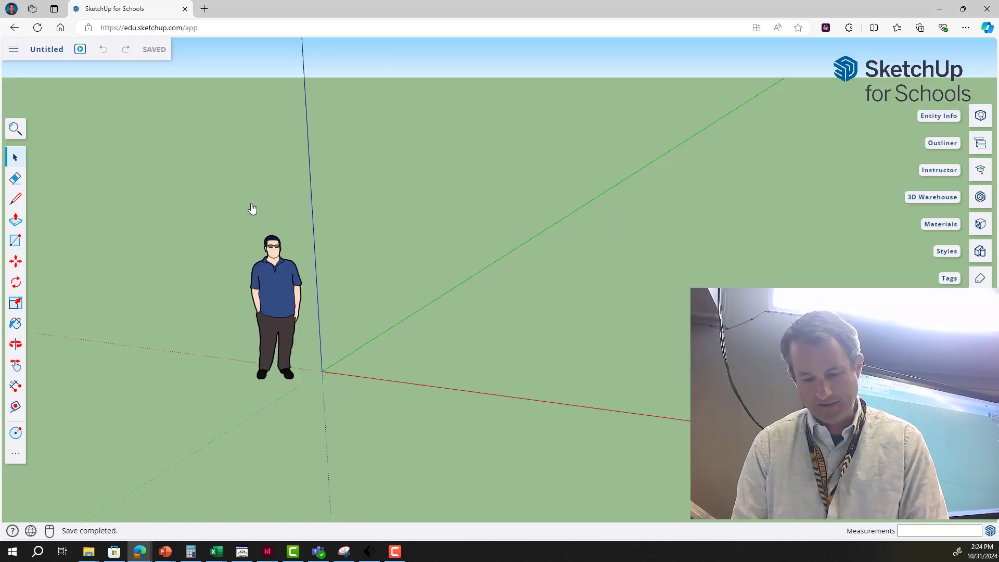
key("ctrl+a")
key("Delete")
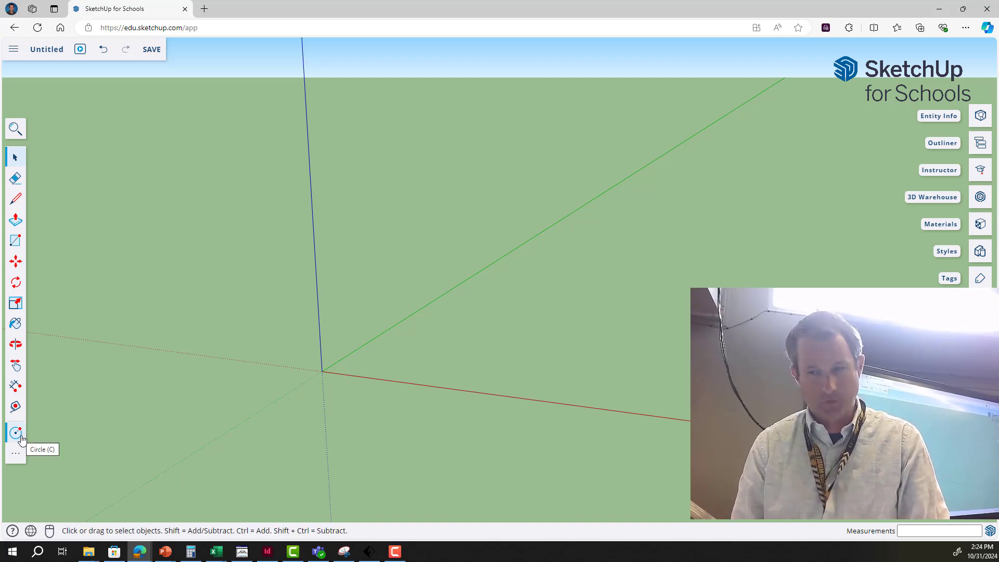
- Draw a flat circle of radius 1 m on the ground, centred on the origin
left_click(16, 454)
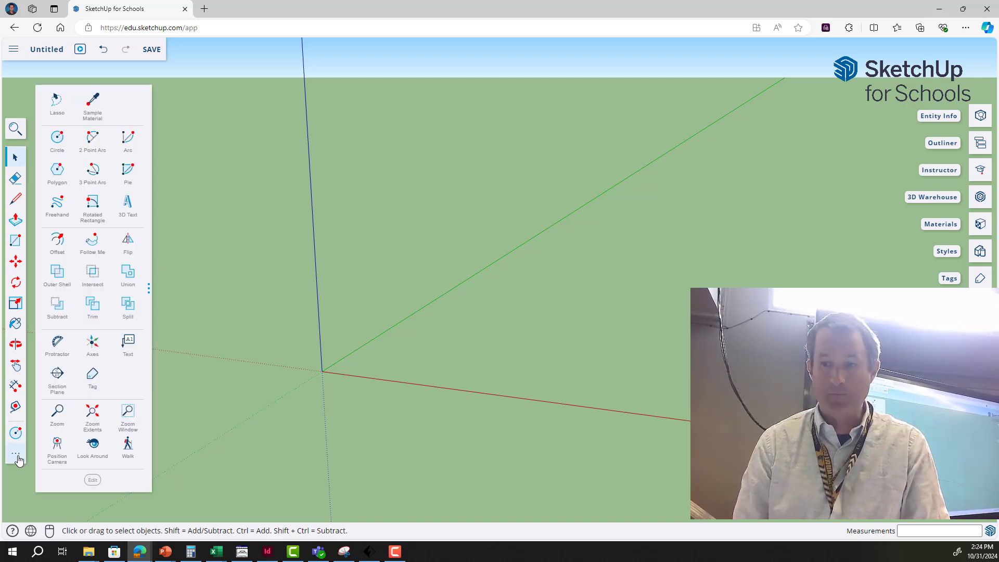
left_click(64, 140)
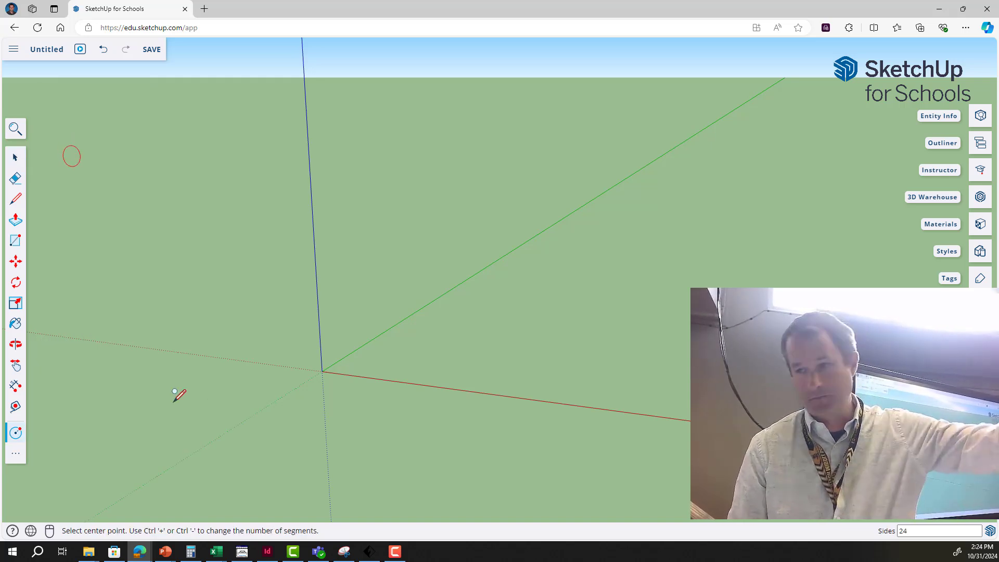
left_click(322, 371)
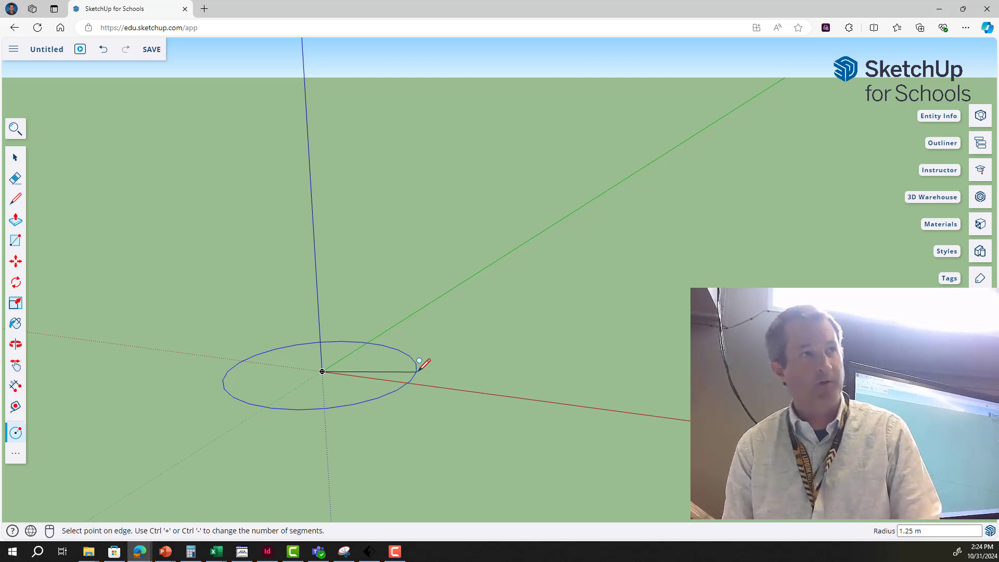
type("1")
key("Return")
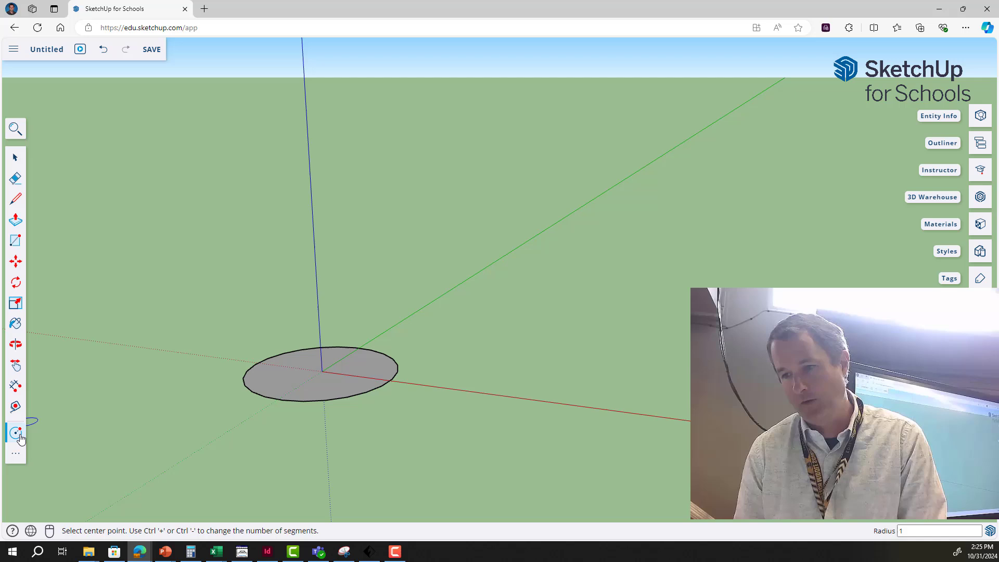
- From a ground-level side view, draw a larger upright circle centred on the origin
left_click(15, 343)
left_click_drag(78, 352, 352, 288)
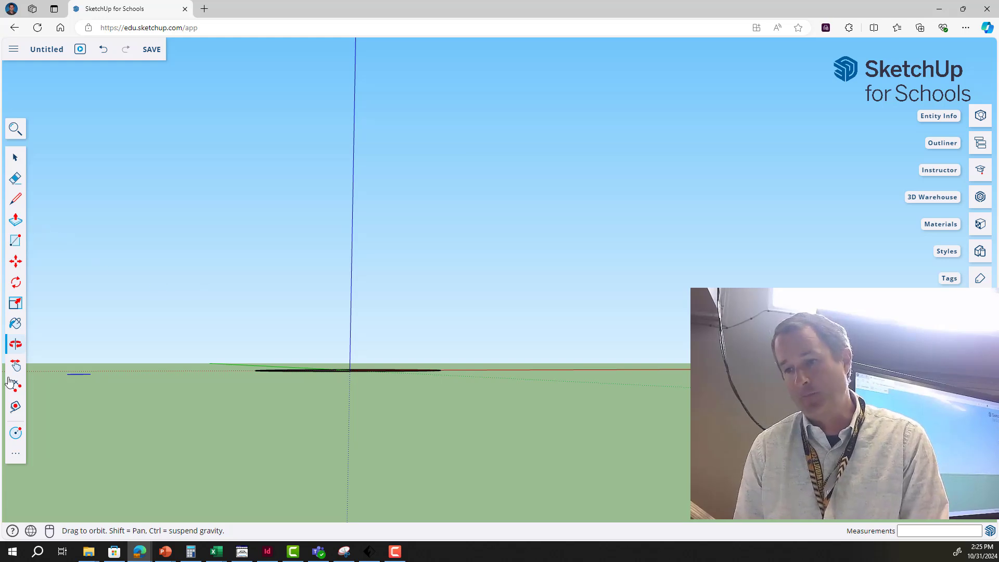
left_click(16, 432)
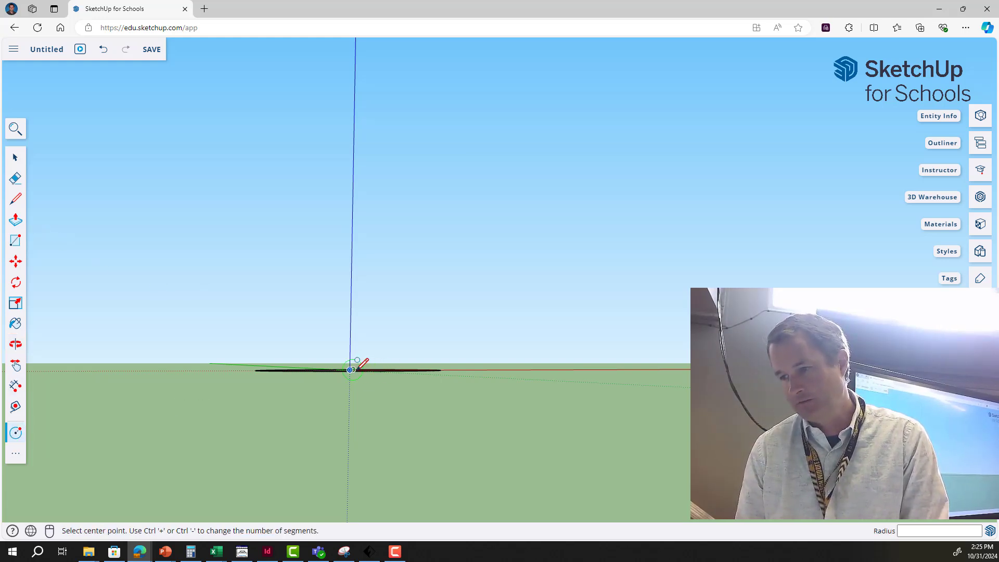
scroll(351, 368, "up", 4)
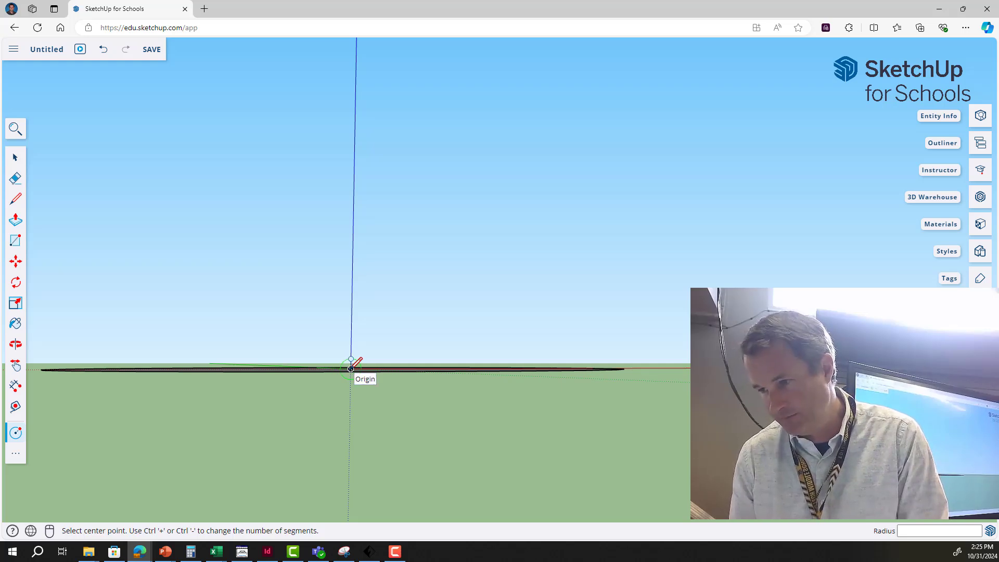
left_click(351, 368)
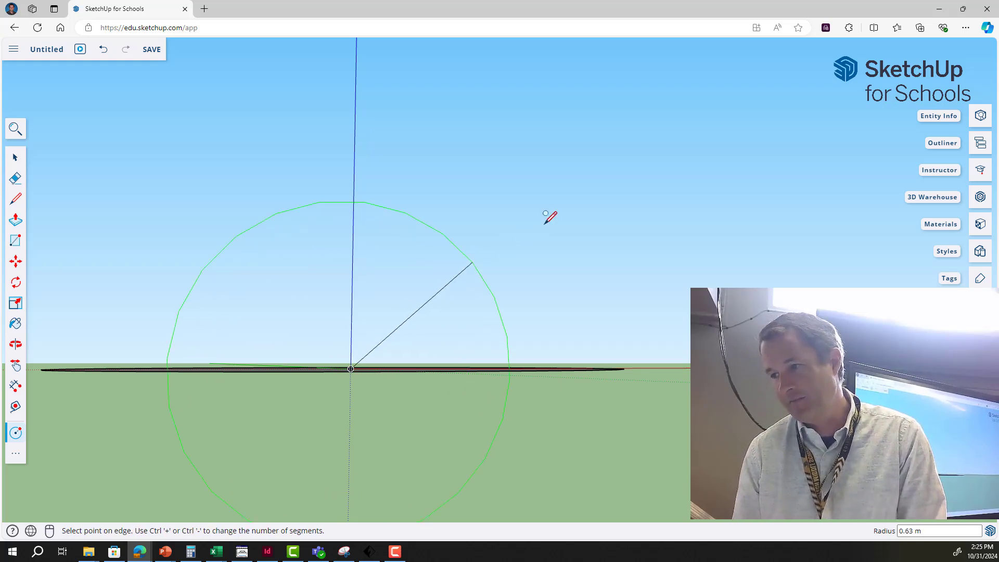
left_click(671, 136)
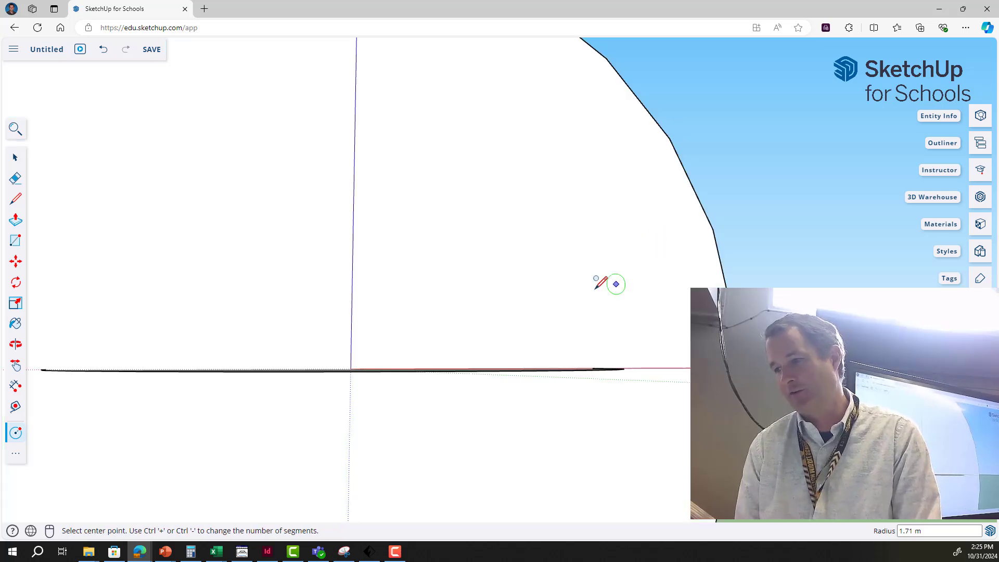
scroll(599, 284, "down", 2)
left_click(15, 157)
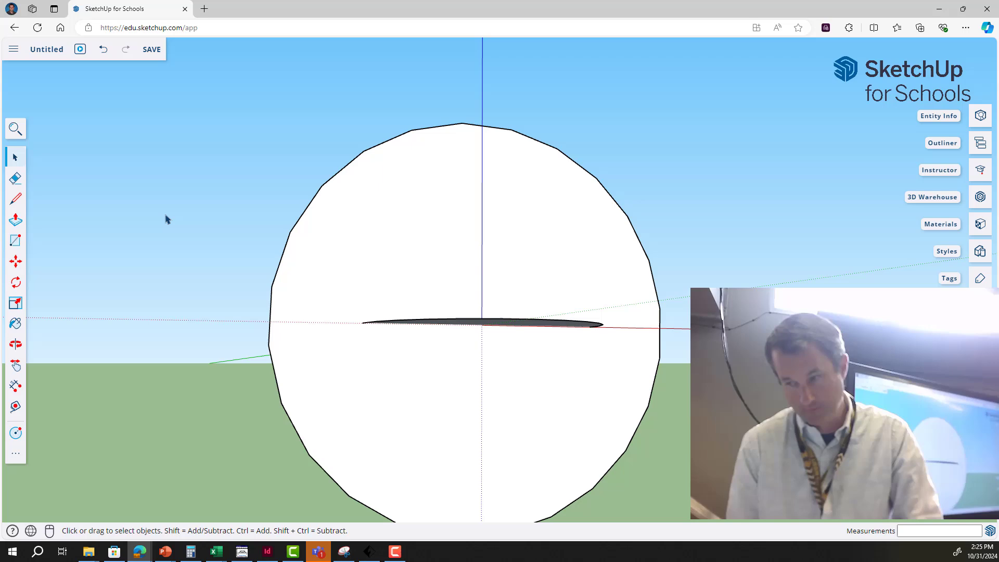
- Delete the upright circle's face, keeping its edge, and select that outer circle as the sweep path
left_click(330, 280)
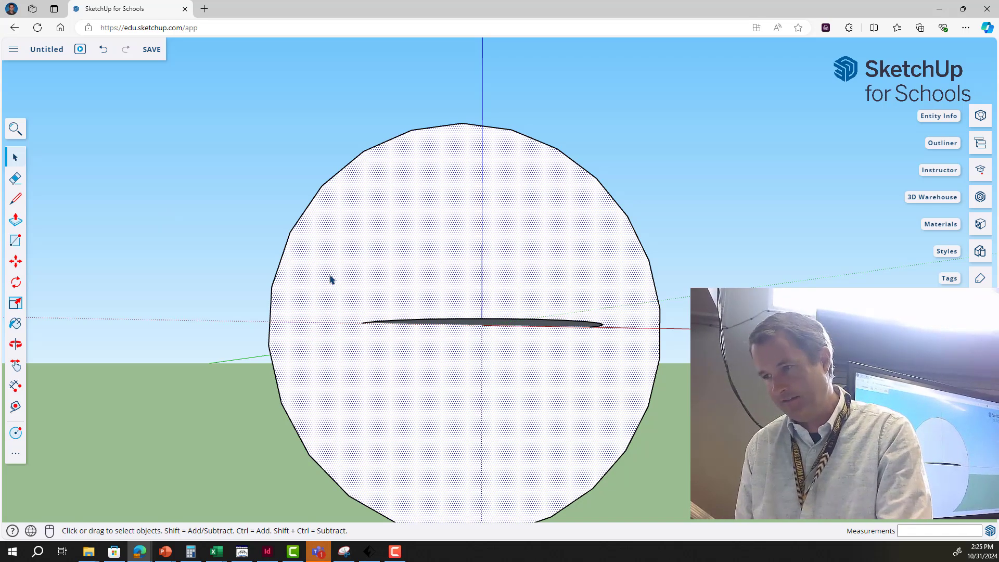
key("Delete")
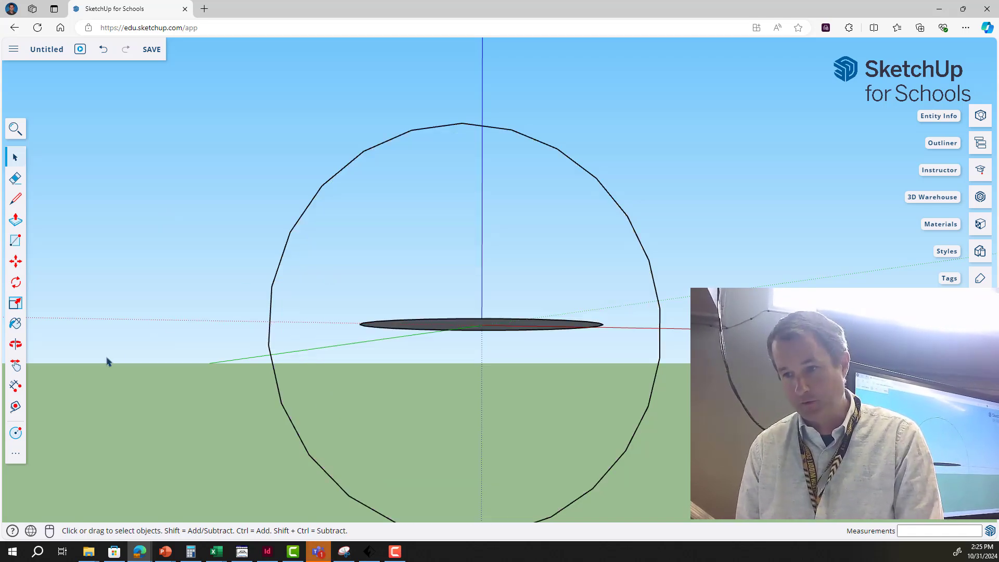
left_click(15, 343)
left_click_drag(169, 343, 323, 462)
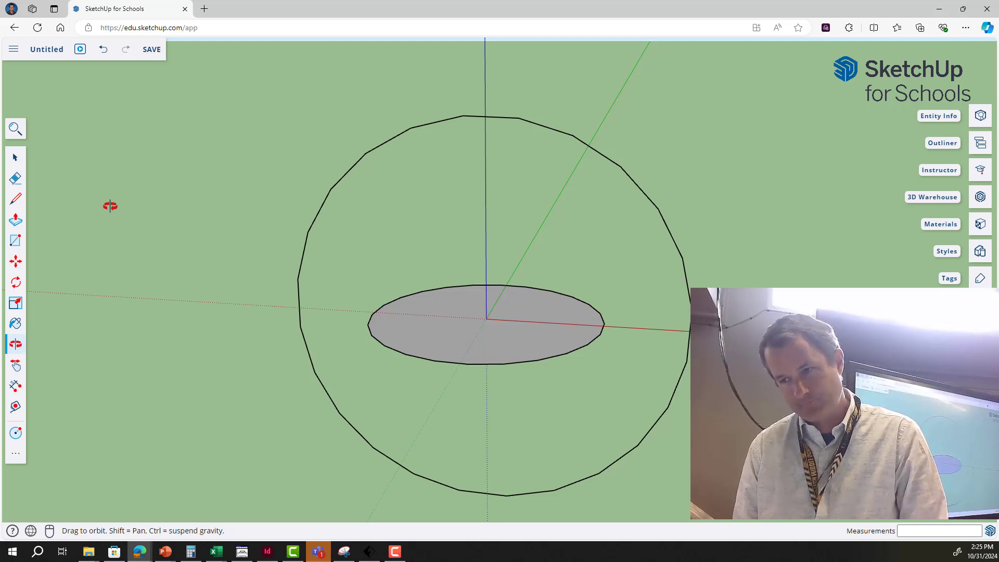
left_click(15, 157)
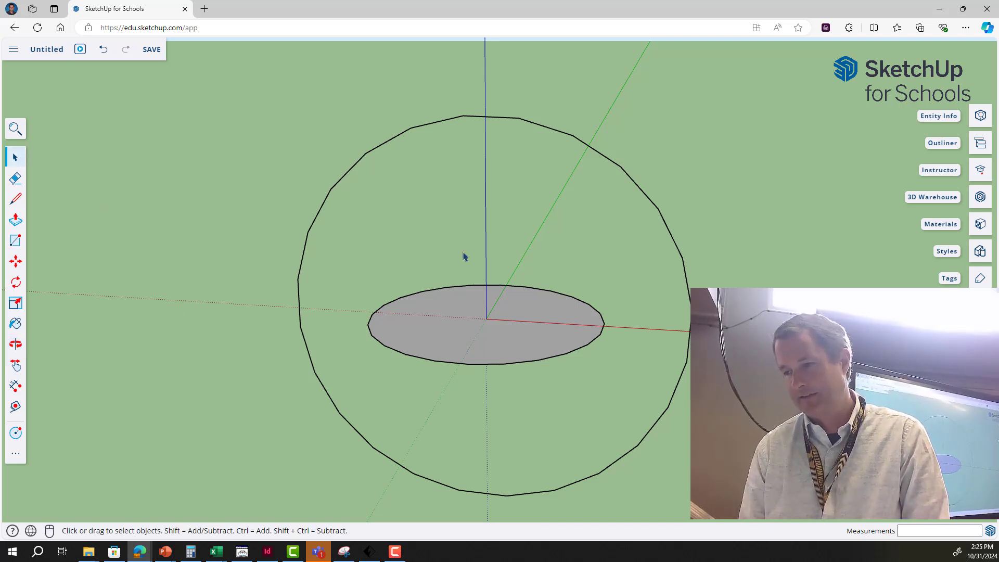
left_click(439, 124)
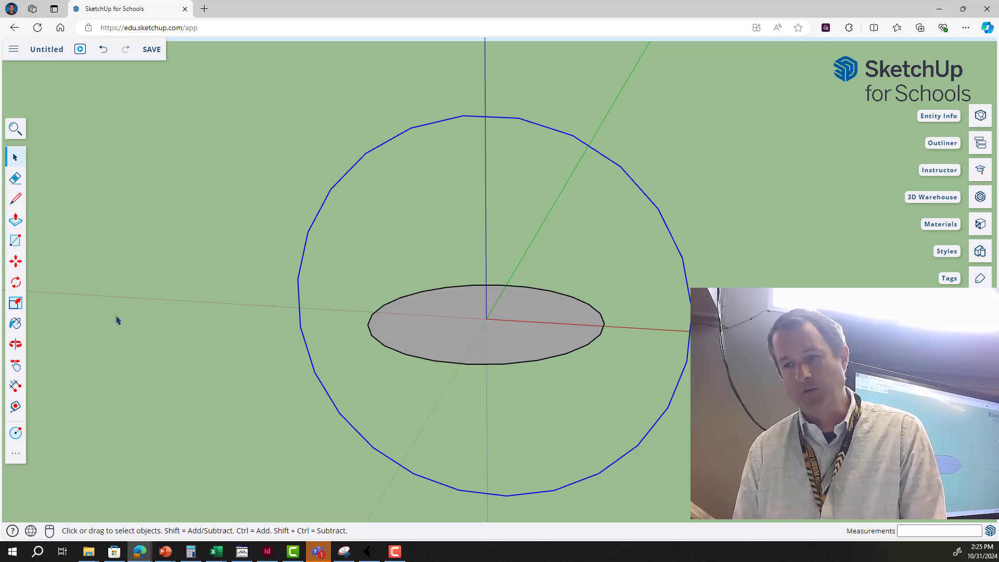
left_click(17, 454)
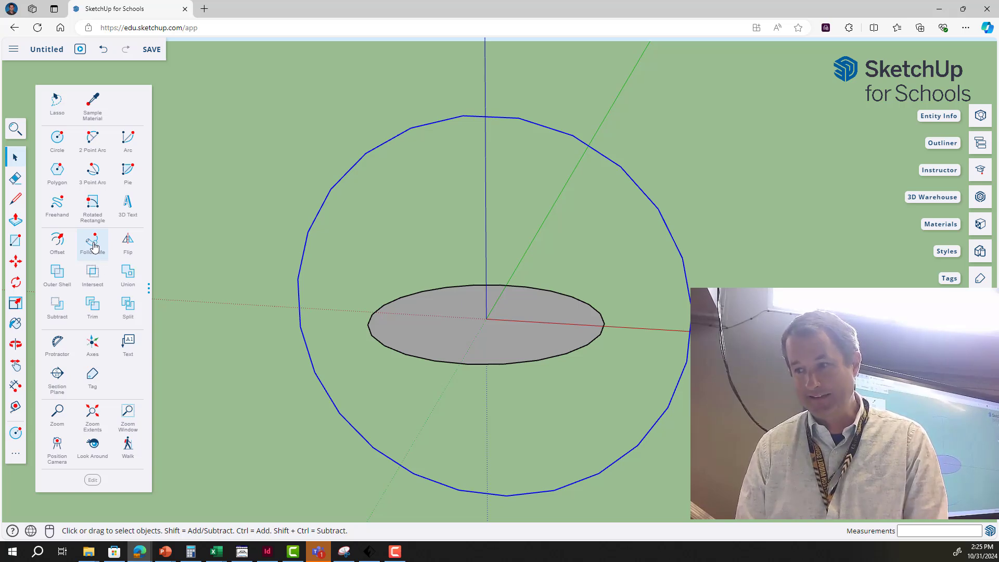
- Use Follow Me to sweep the flat disc around the outer circle into a sphere
left_click(99, 260)
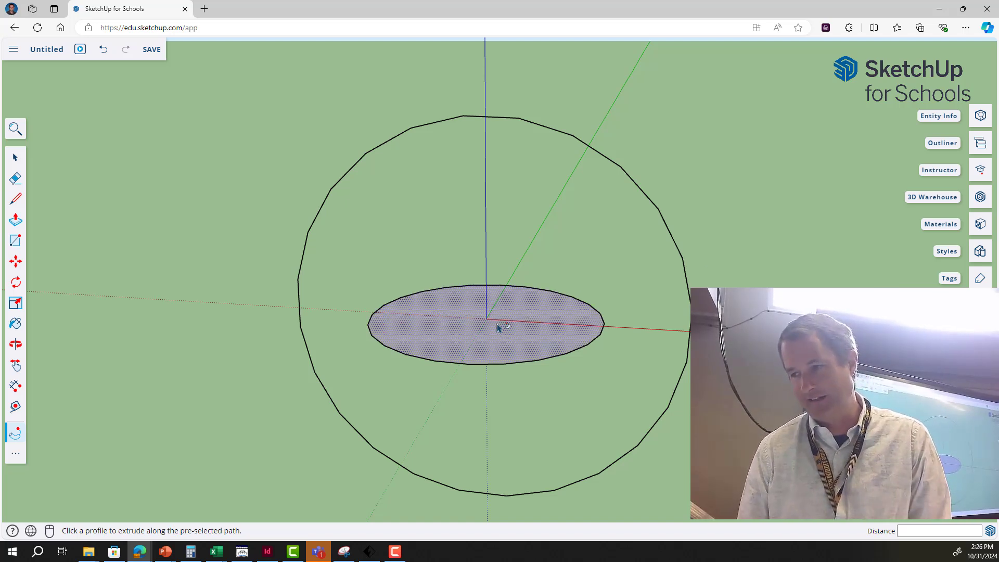
left_click(477, 339)
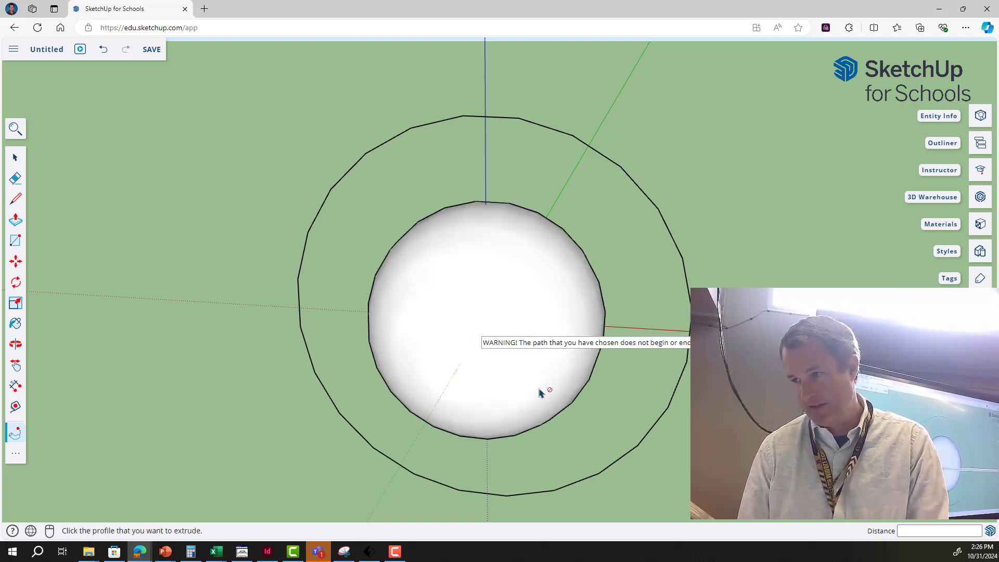
left_click(18, 158)
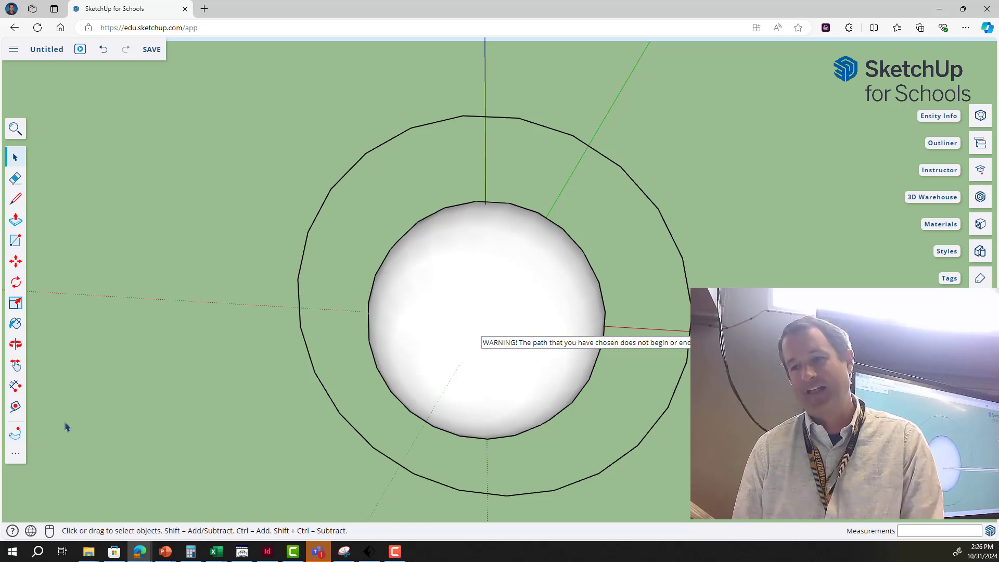
left_click(16, 344)
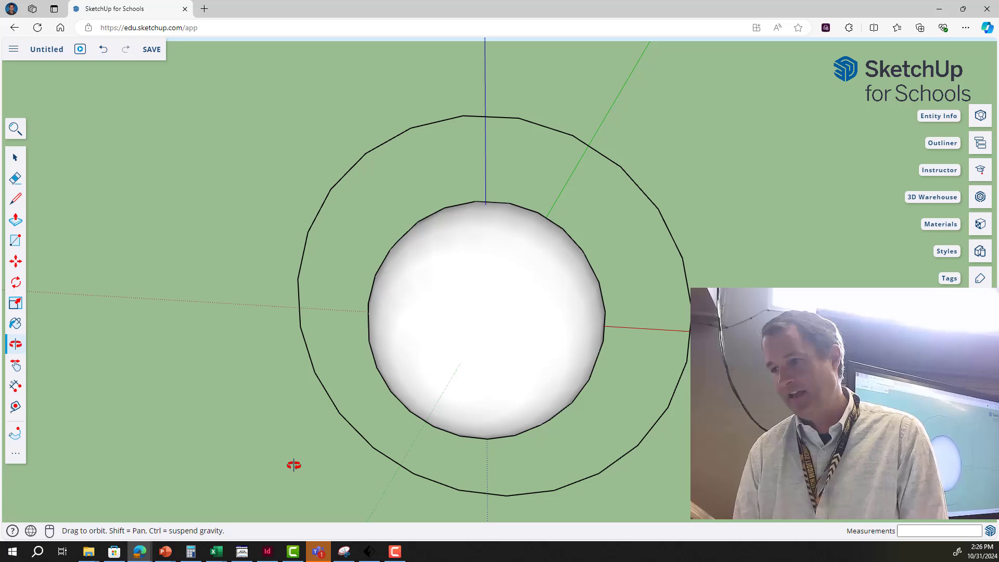
- Orbit to a side view of the sphere with sky above the horizon
left_click_drag(294, 465, 391, 303)
left_click_drag(473, 327, 228, 335)
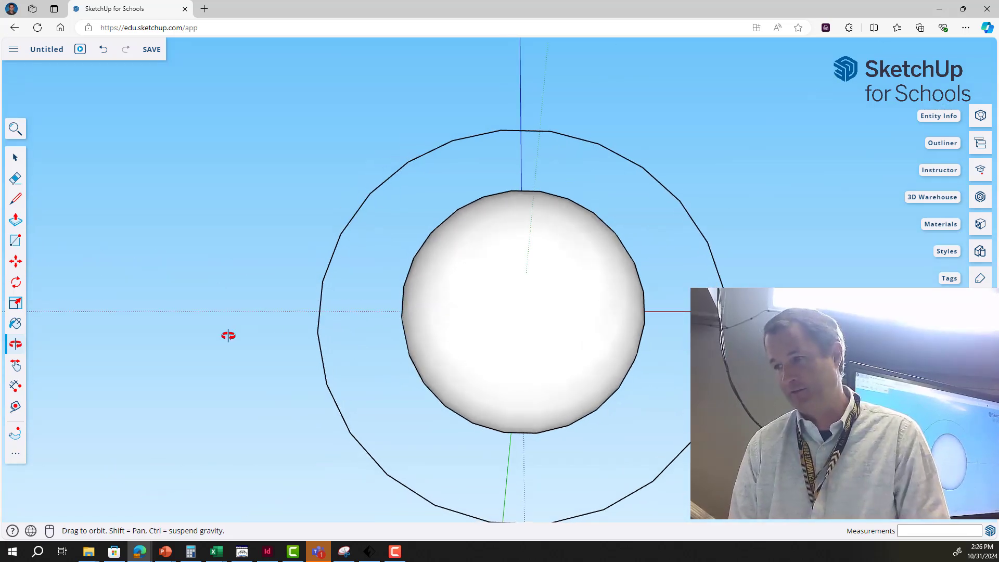
left_click_drag(348, 382, 132, 358)
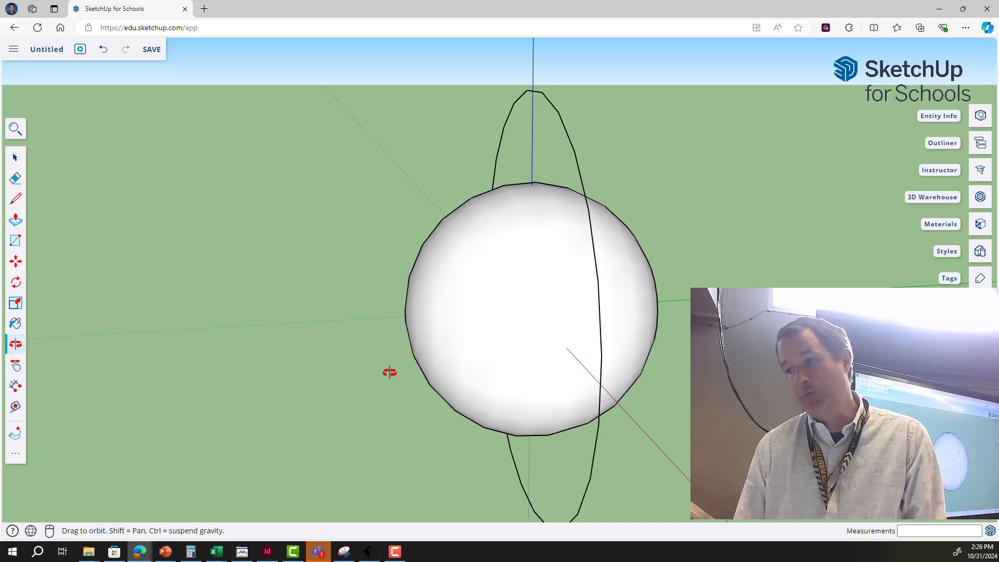
left_click_drag(390, 373, 464, 337)
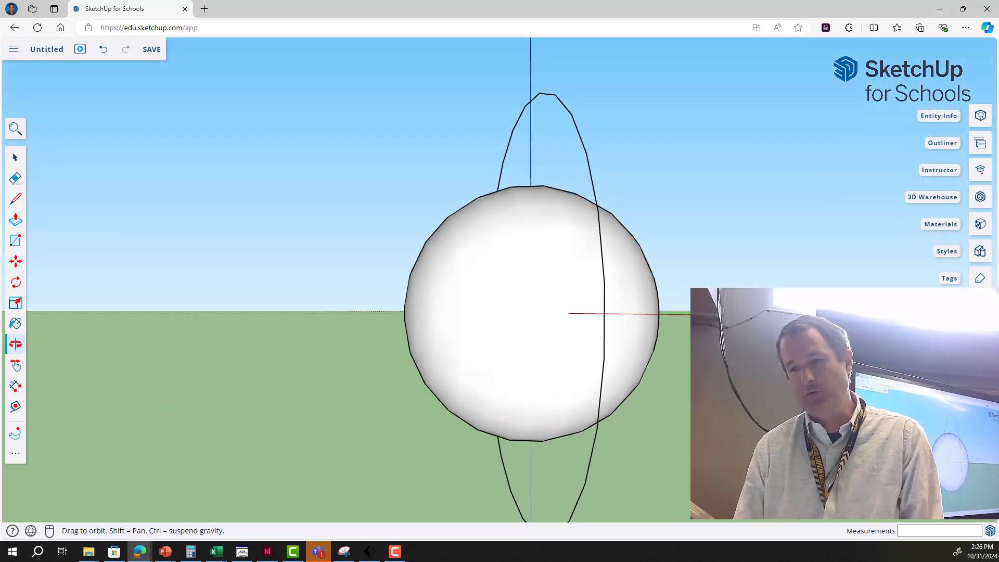
- Add a 1.99 m dimension line from the sphere's bottom to its top
left_click(15, 385)
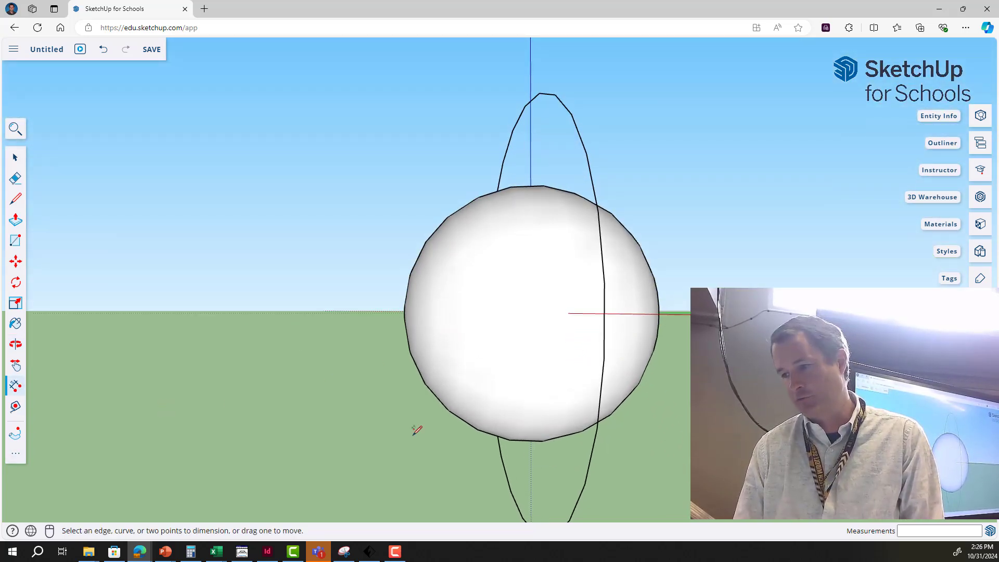
left_click(542, 441)
left_click(515, 183)
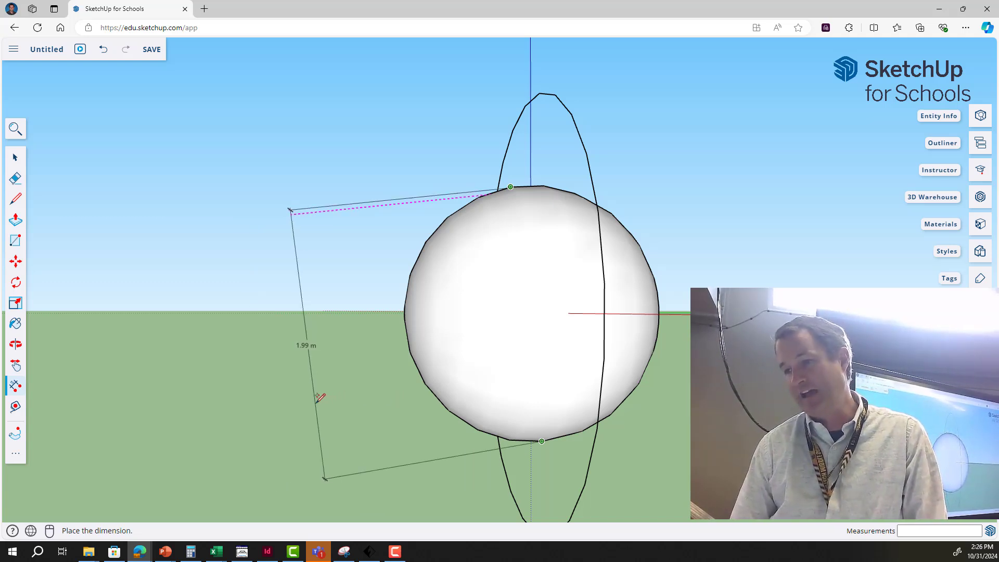
left_click(318, 396)
scroll(606, 322, "down", 1)
scroll(608, 323, "down", 2)
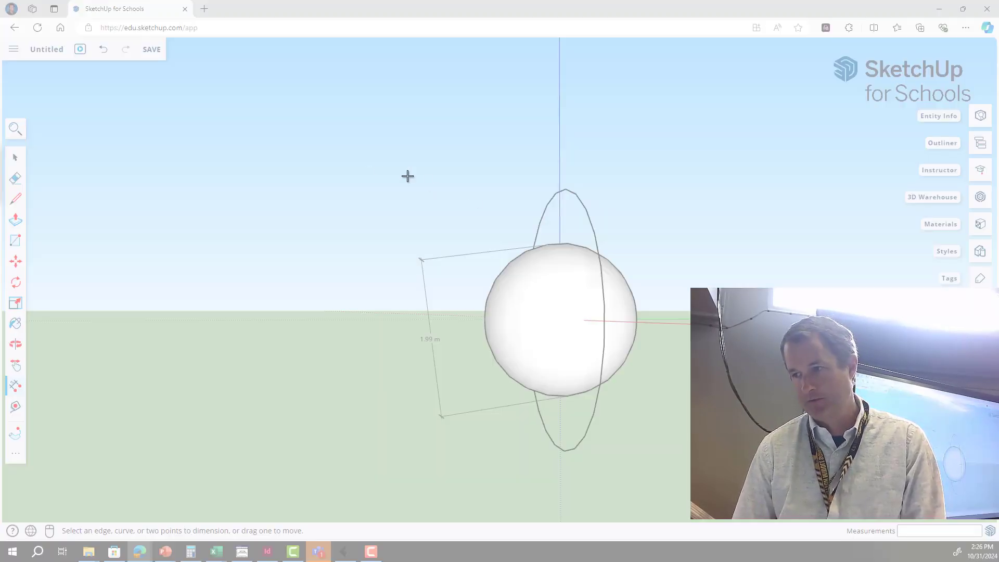
- Snip the dimensioned sphere and paste it, shrunk, onto the Sketchup Shapes slide
left_click_drag(361, 157, 687, 491)
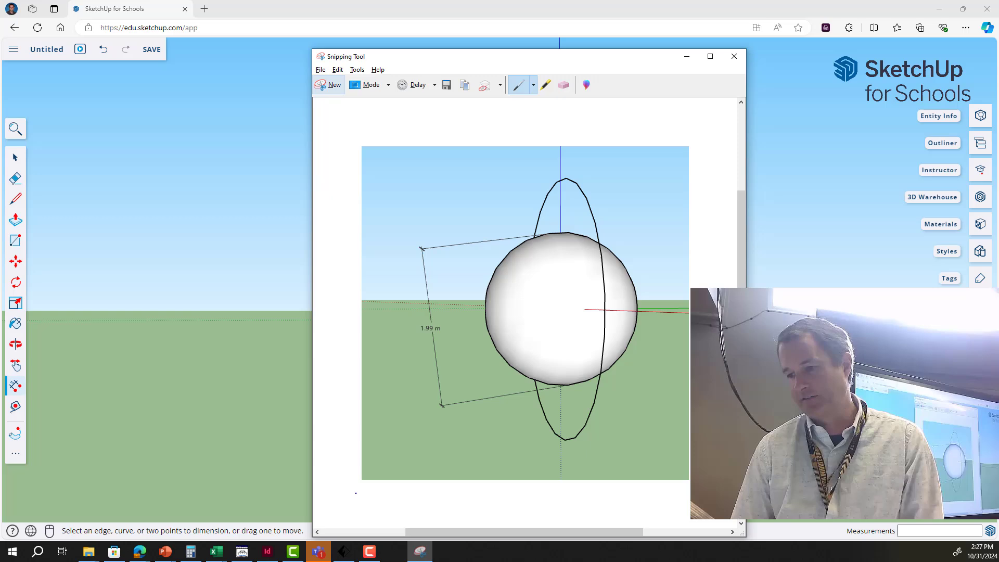
left_click(318, 552)
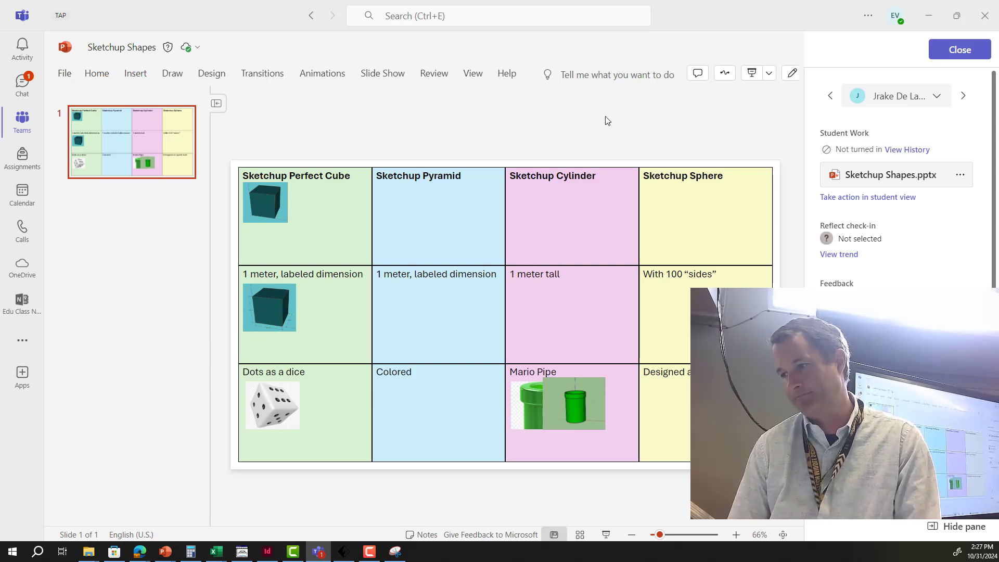
key("ctrl+v")
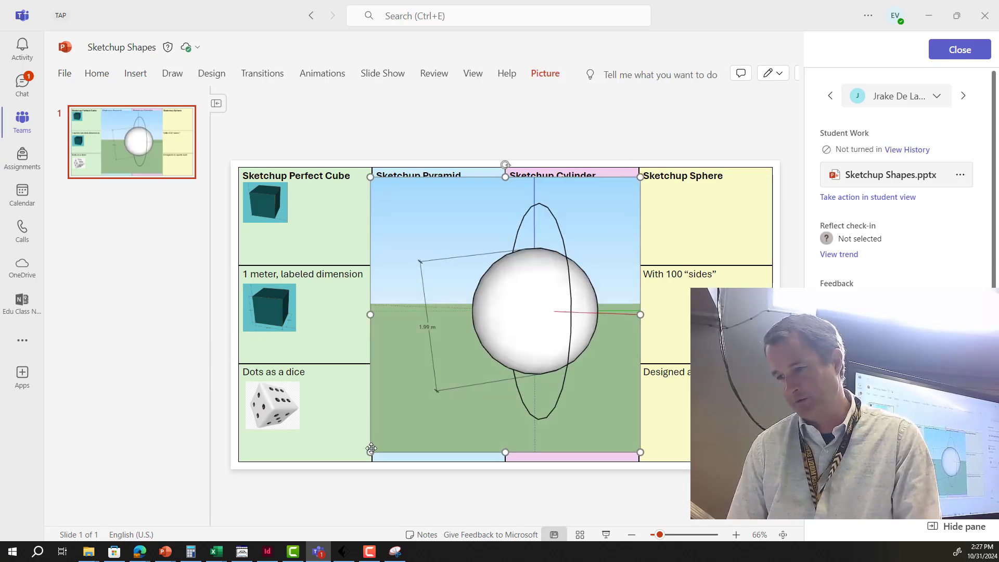
mouse_move(371, 449)
left_mouse_down()
mouse_move(567, 260)
mouse_move(598, 256)
left_mouse_up()
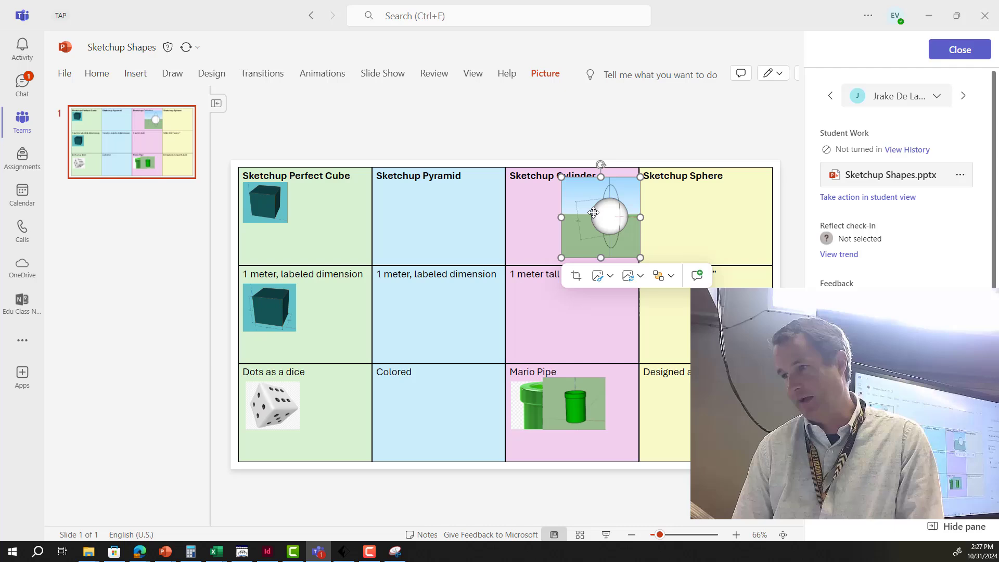